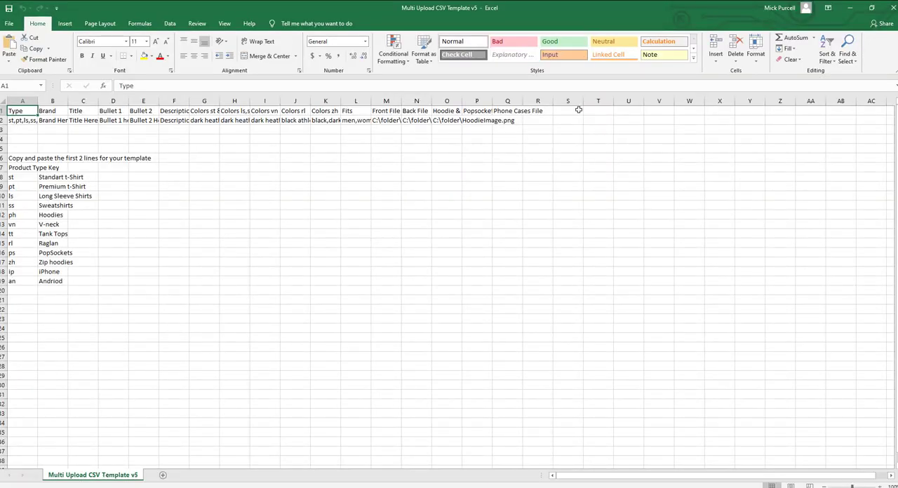
Examine the product type key in rows 6 to 19, going through the abbreviation codes in column A.
click(23, 158)
drag(23, 158, 70, 283)
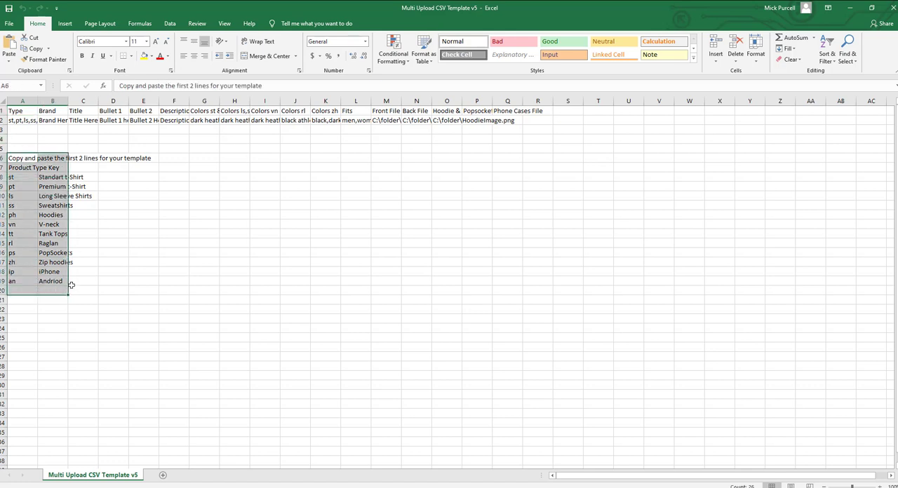
click(83, 282)
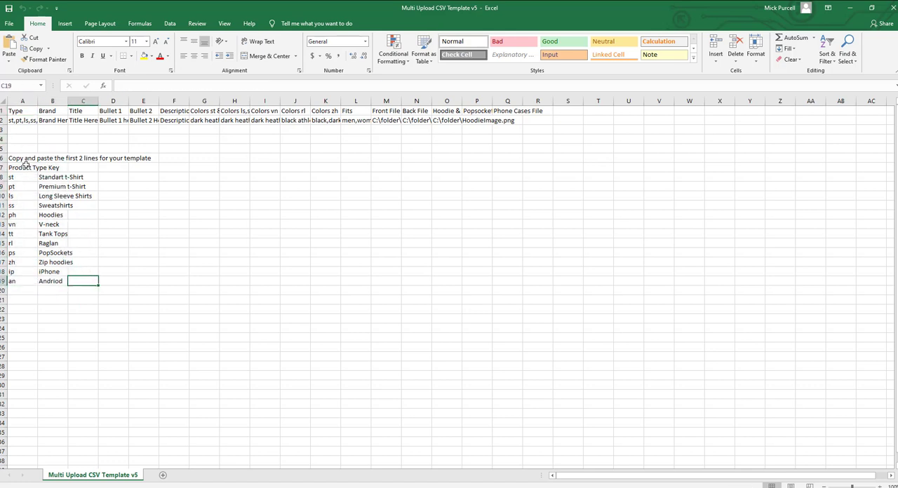
click(26, 184)
click(25, 179)
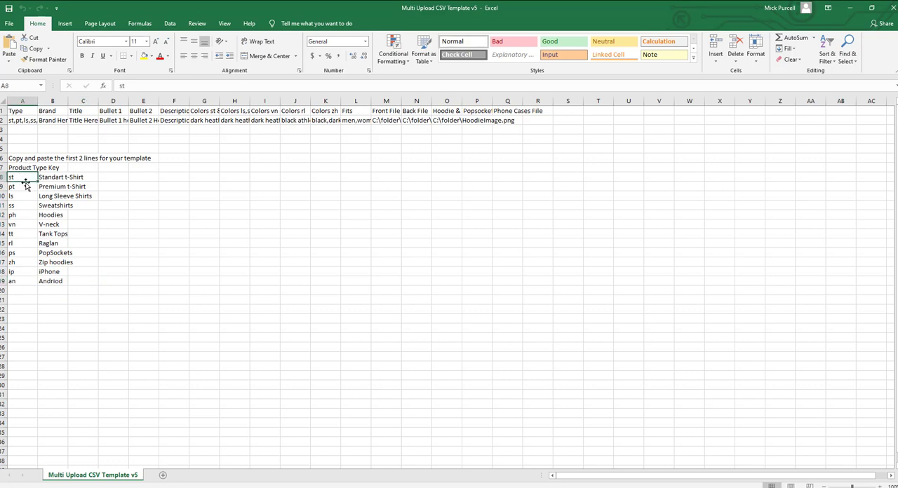
click(26, 187)
click(22, 206)
click(22, 214)
click(22, 243)
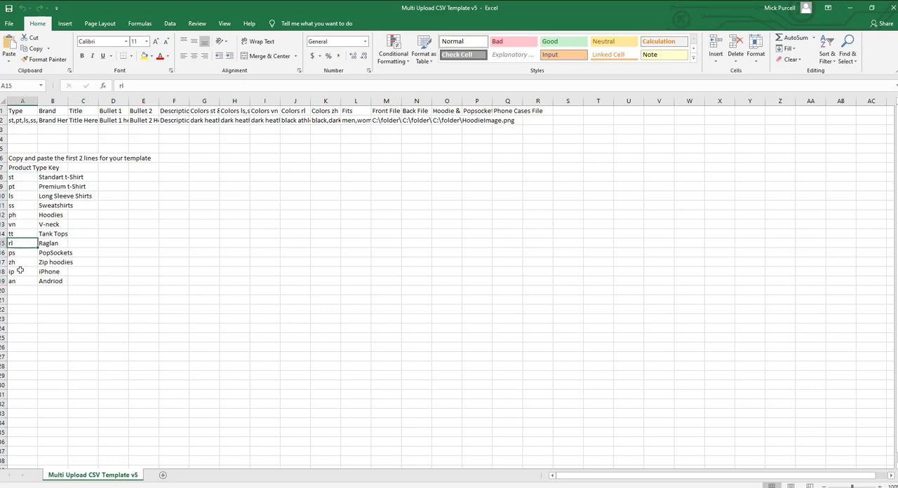
click(22, 271)
Match the product type codes with the product names beside them, from Standart t-Shirt down to Andriod.
click(70, 181)
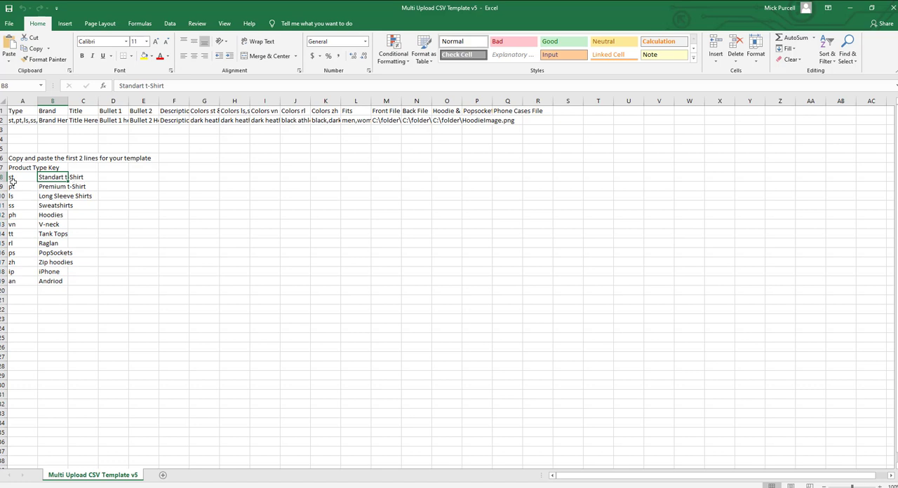
click(33, 178)
click(21, 188)
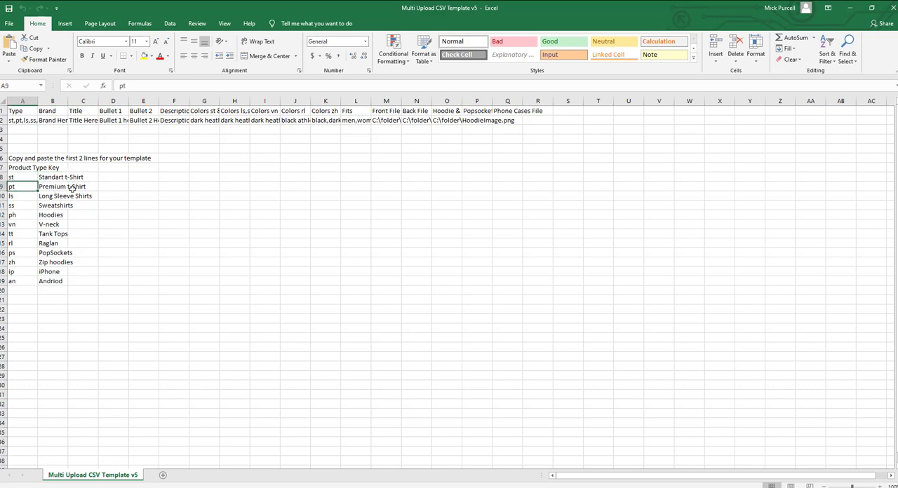
click(28, 197)
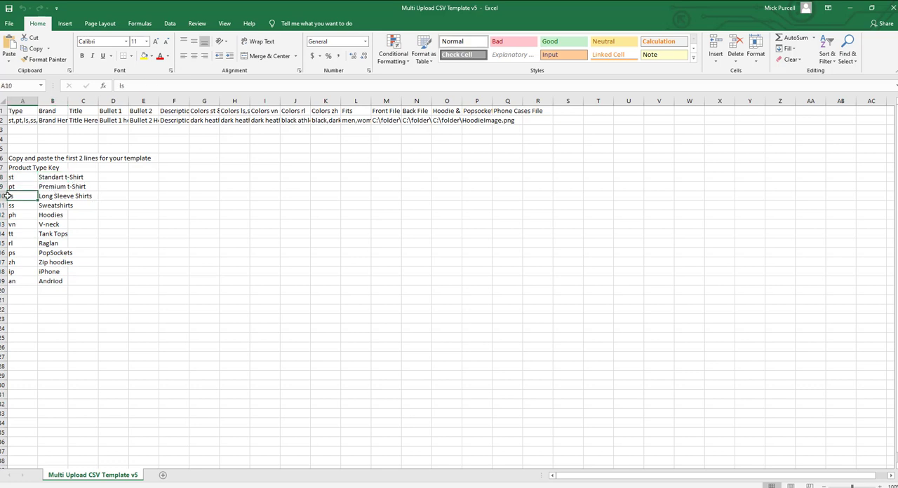
click(63, 197)
key(Down)
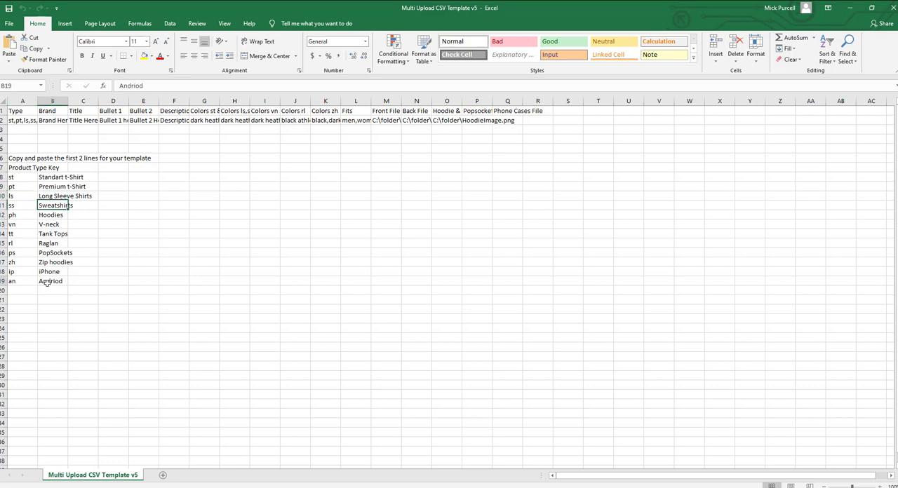
click(49, 283)
Inspect the Type, Brand and Title columns of the template, including the sample list of type codes in A2.
click(21, 121)
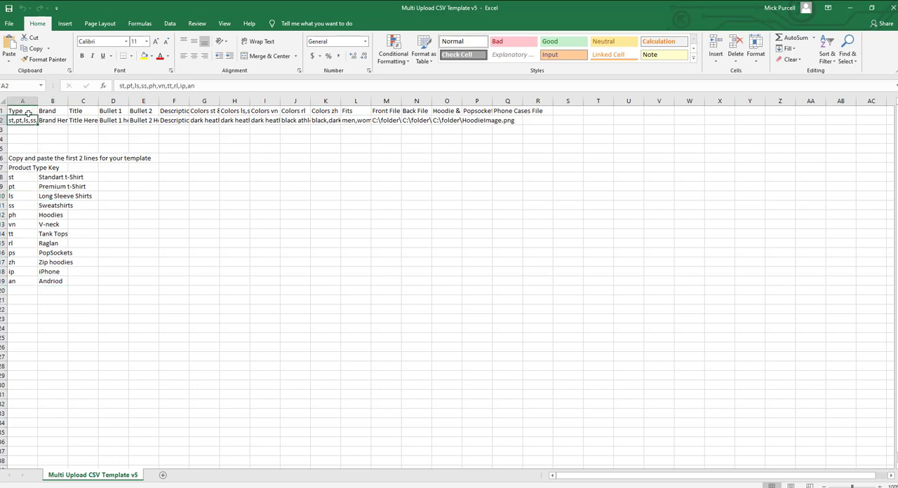
click(28, 112)
click(27, 119)
click(58, 120)
click(52, 110)
click(74, 110)
click(52, 110)
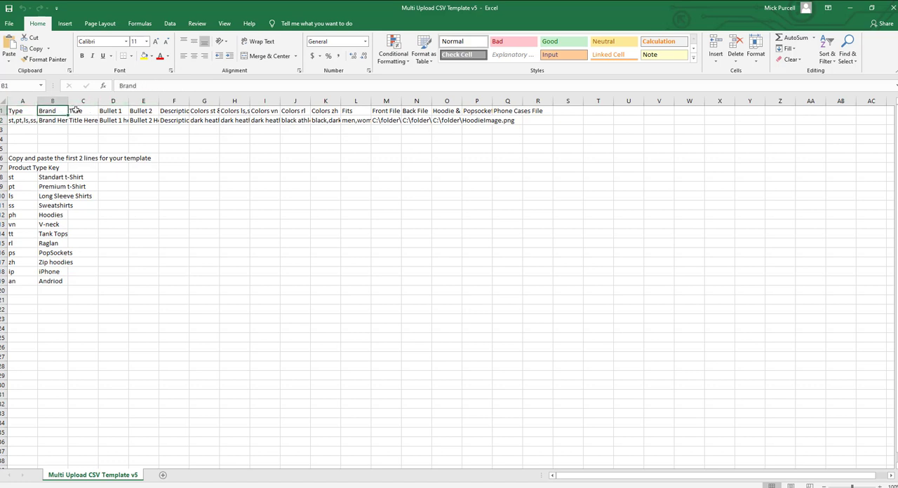
click(76, 110)
click(53, 110)
Inspect the headers and sample color lists of the five Colors columns, G to K.
click(209, 111)
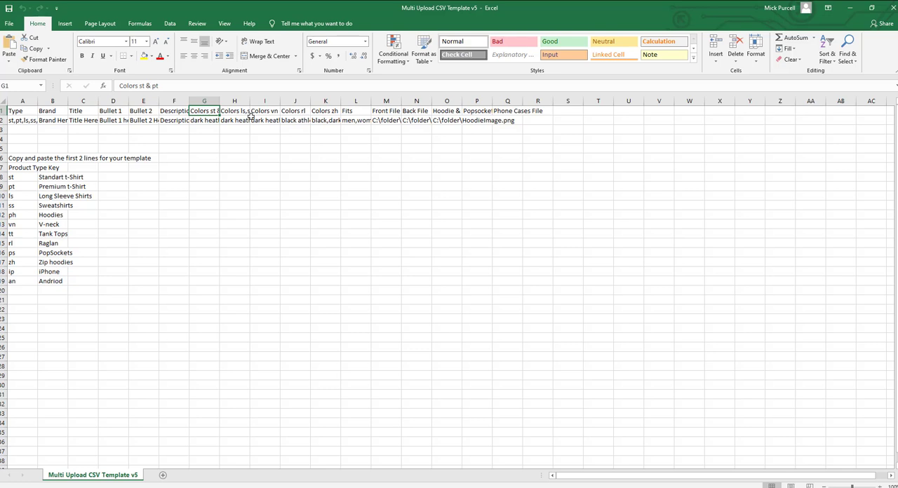
click(203, 121)
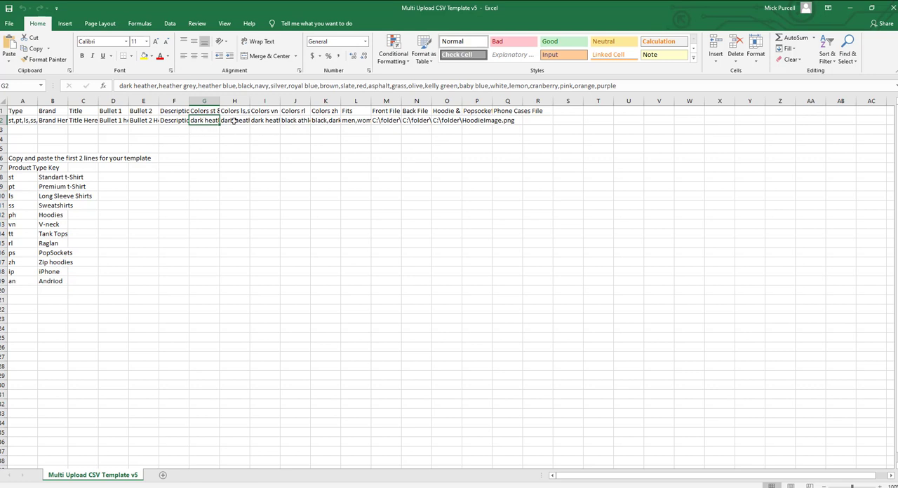
click(235, 121)
click(240, 112)
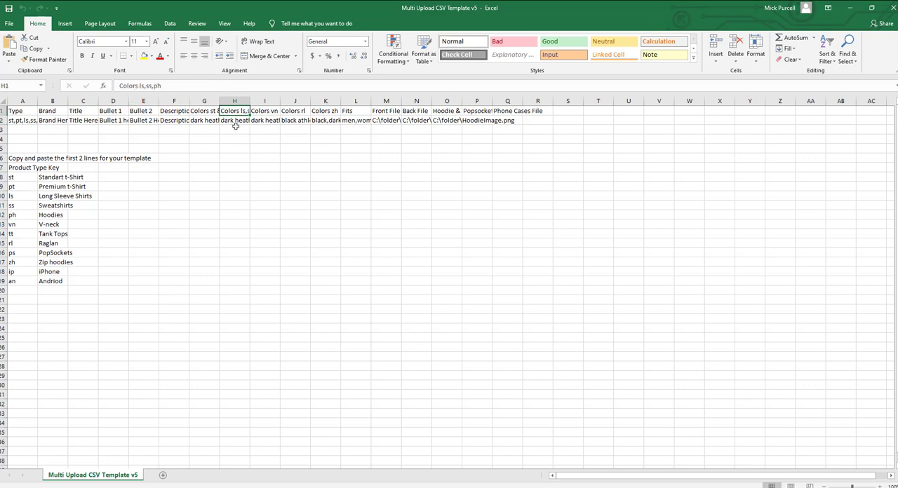
click(236, 120)
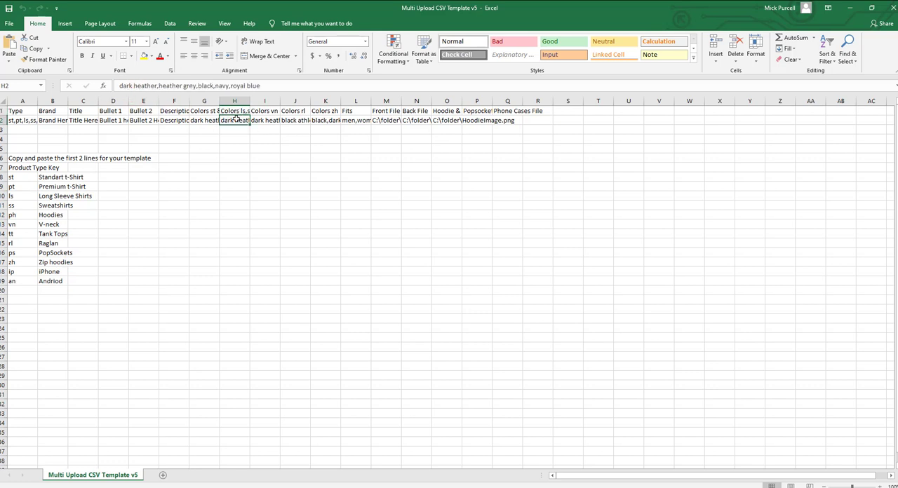
click(266, 112)
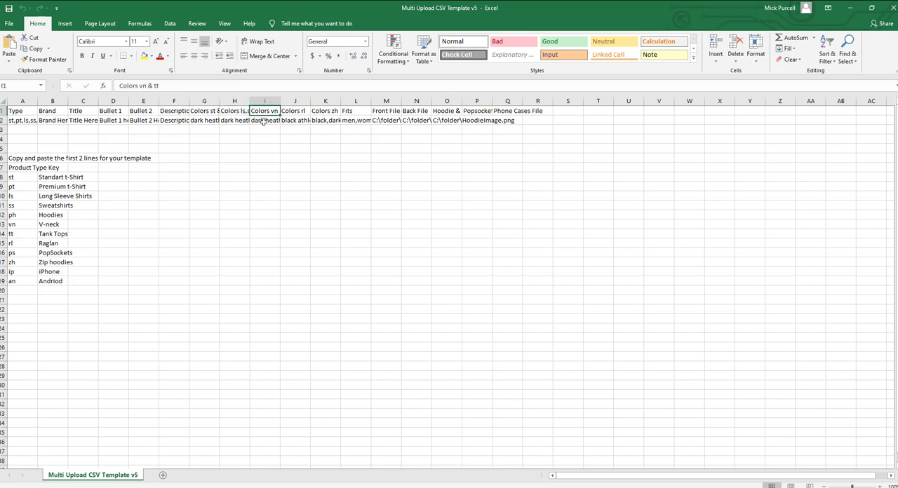
click(264, 120)
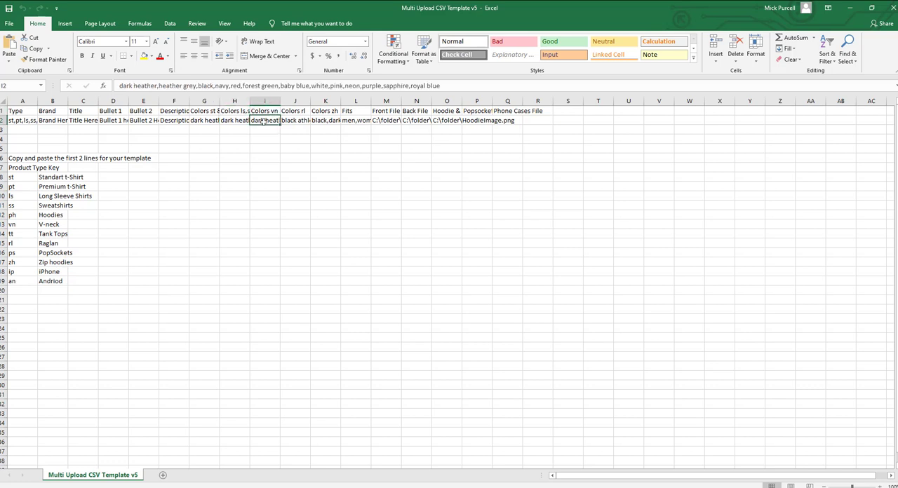
click(295, 111)
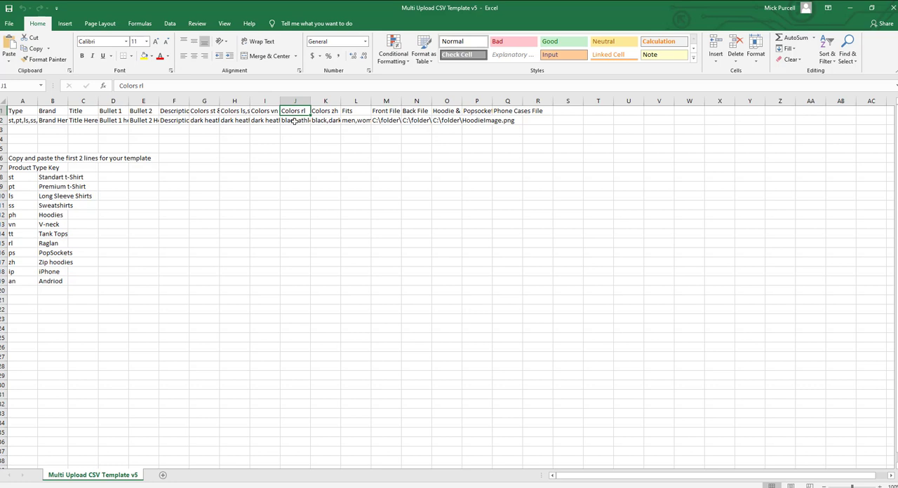
click(294, 121)
click(322, 112)
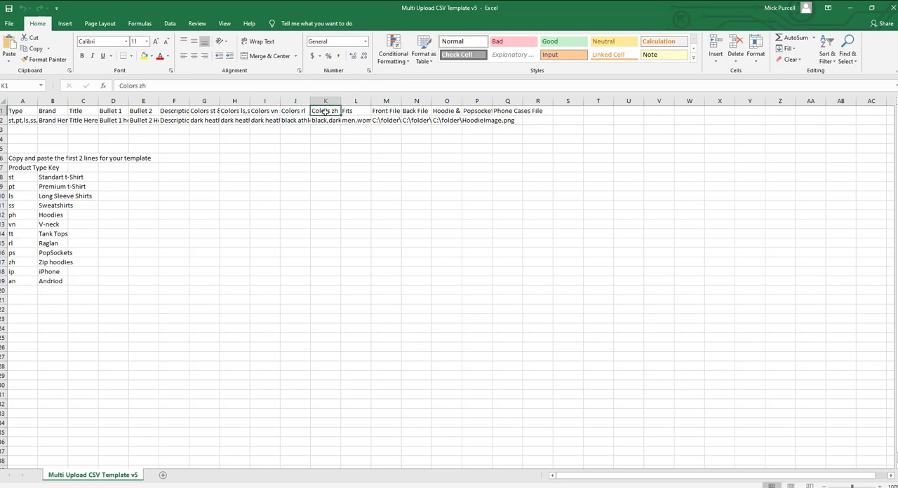
click(324, 122)
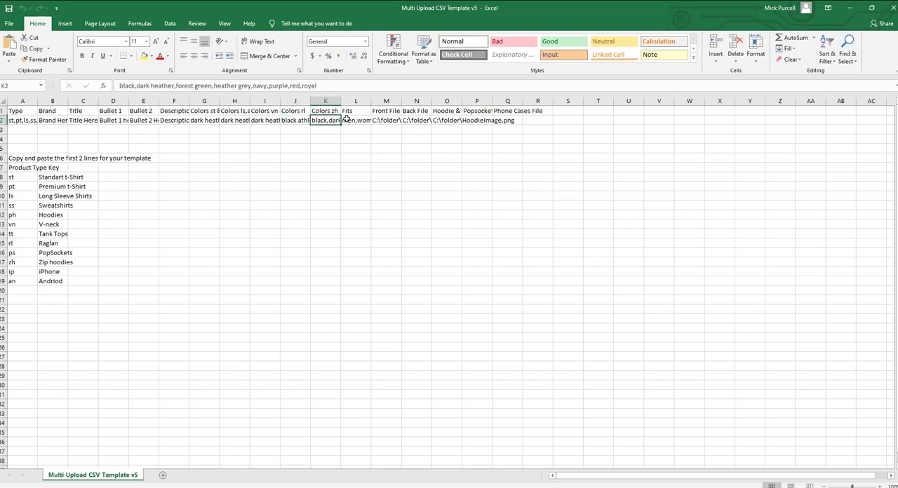
Inspect the Fits, Front File and Back File columns, checking them against the product type codes in A2.
click(356, 112)
click(351, 121)
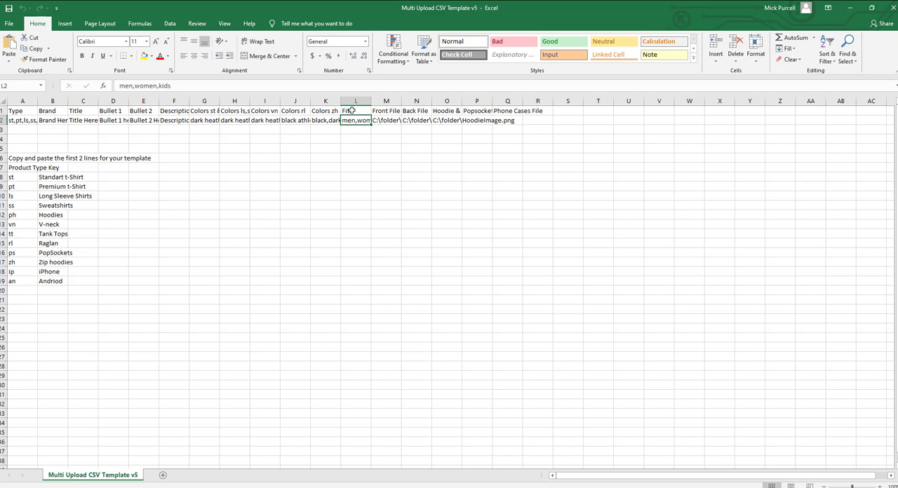
click(401, 113)
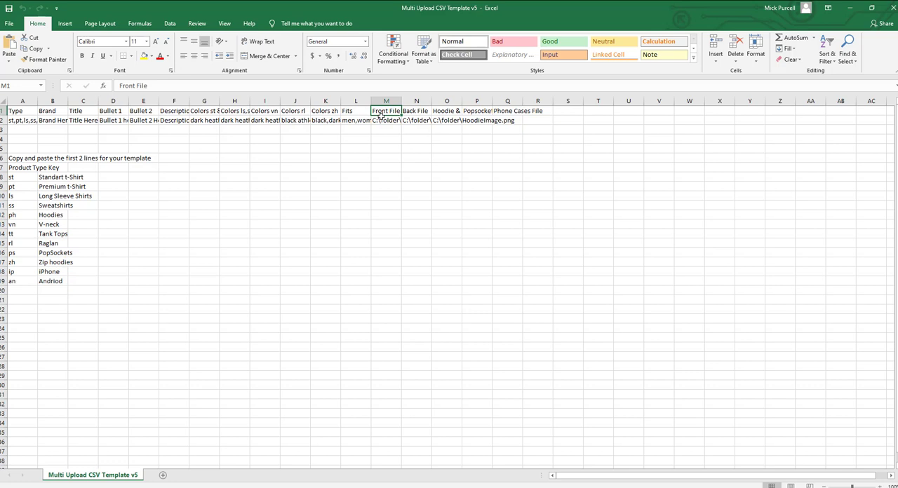
click(425, 111)
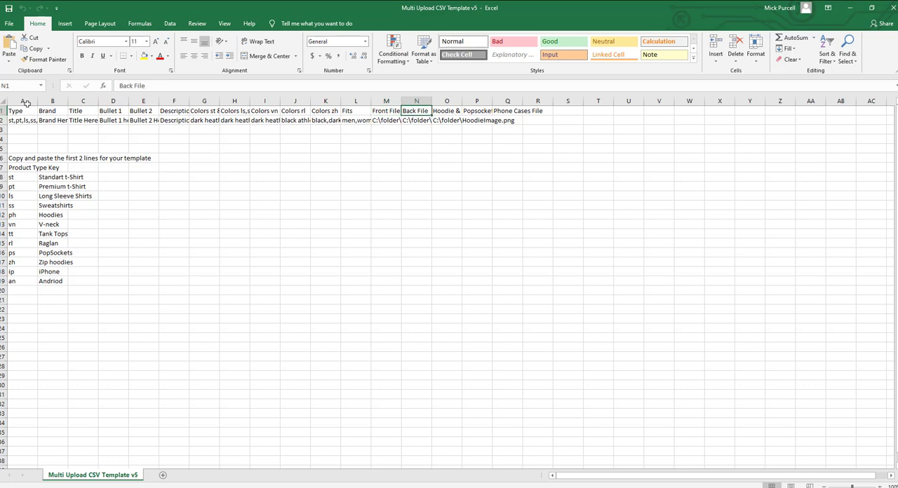
click(19, 130)
click(22, 120)
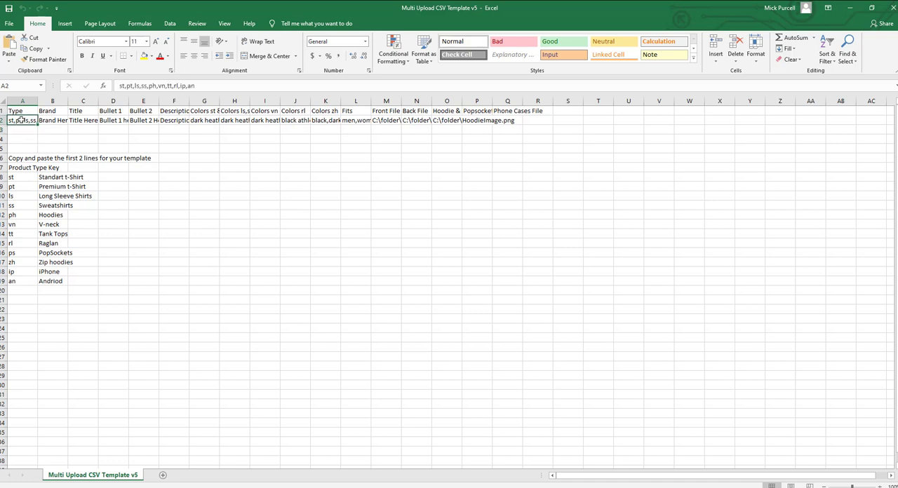
click(413, 121)
Inspect the Hoodie & Zip Hoodie File, Popsocket File and Phone Cases File columns, checking the type codes in A2.
click(456, 120)
click(451, 111)
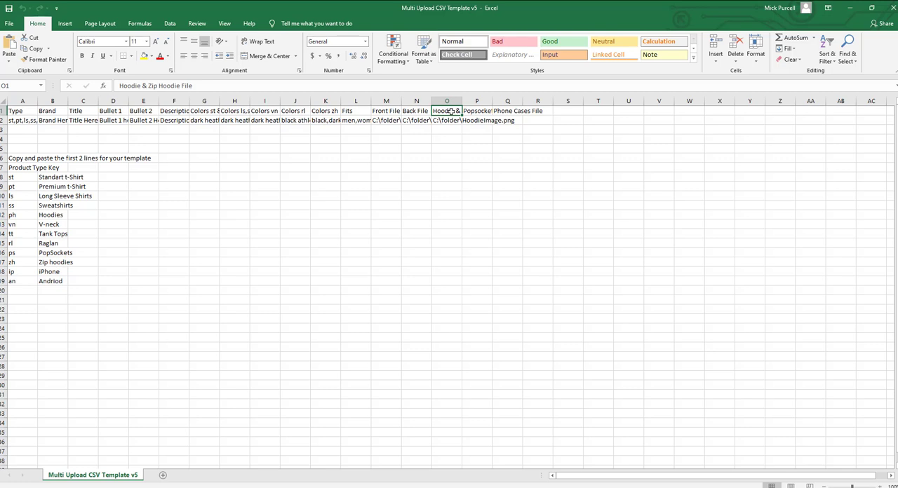
click(450, 121)
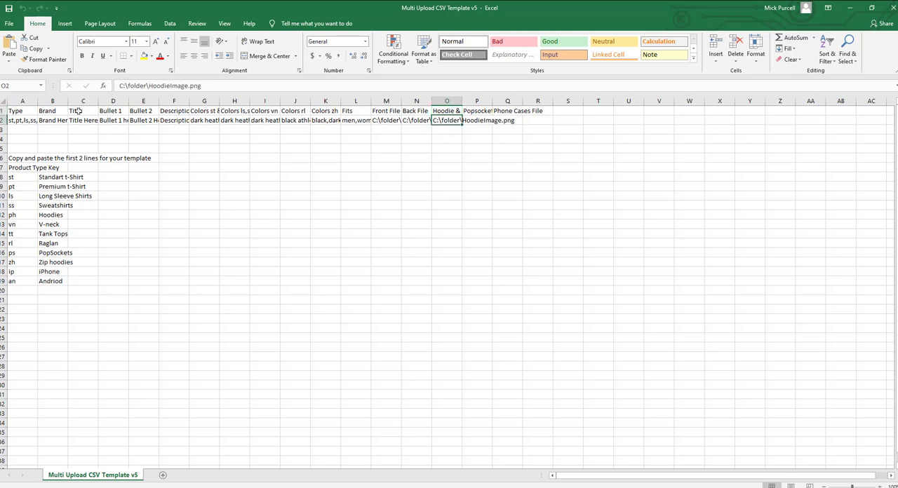
click(26, 122)
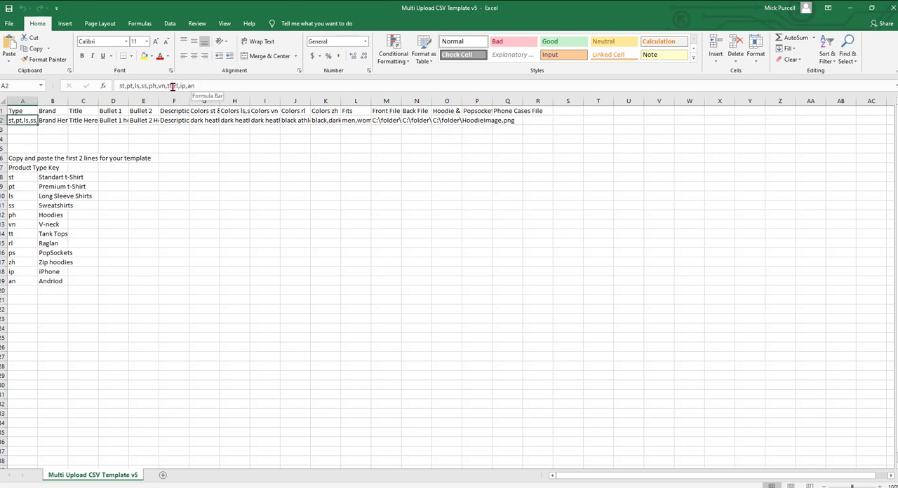
click(453, 121)
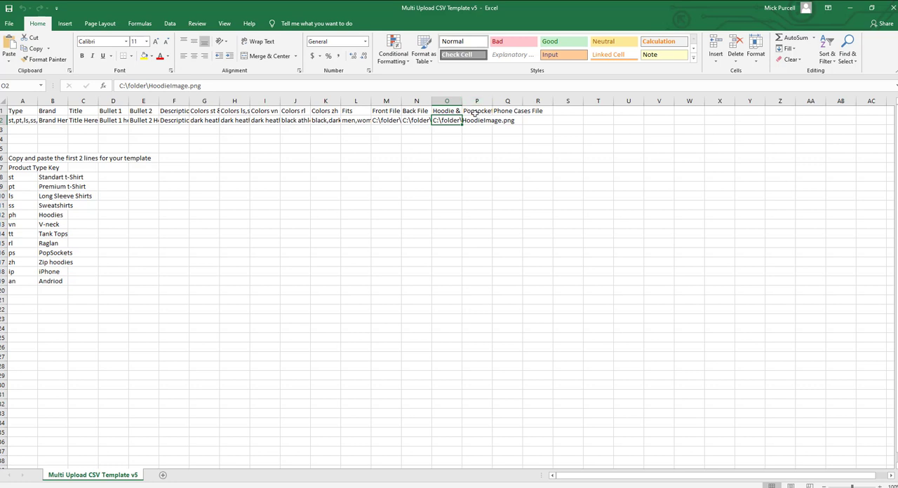
click(481, 110)
click(480, 119)
click(480, 113)
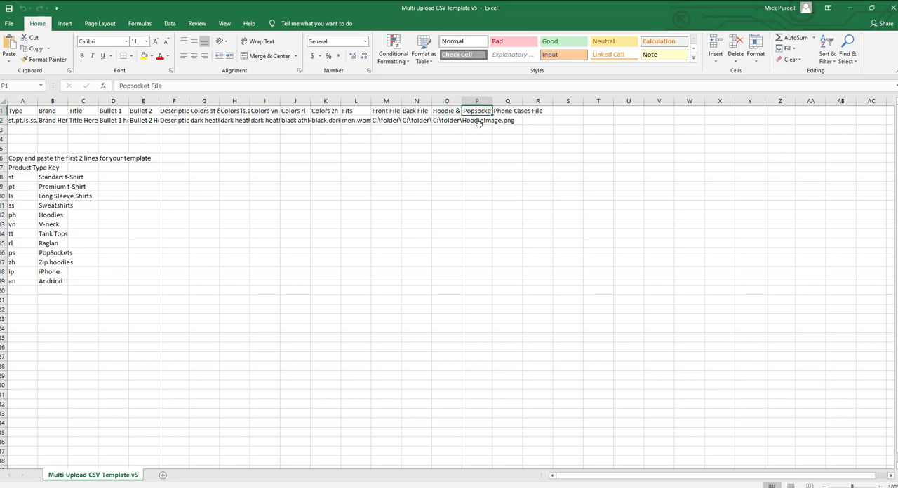
click(480, 120)
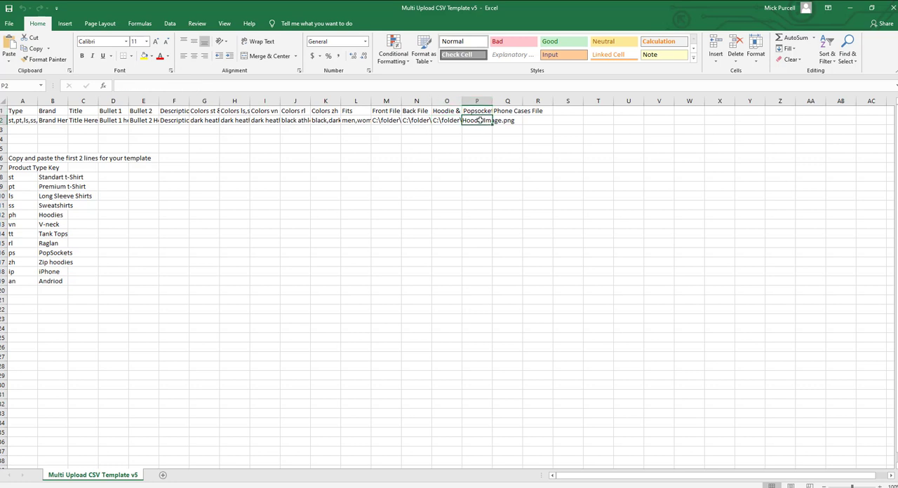
click(508, 112)
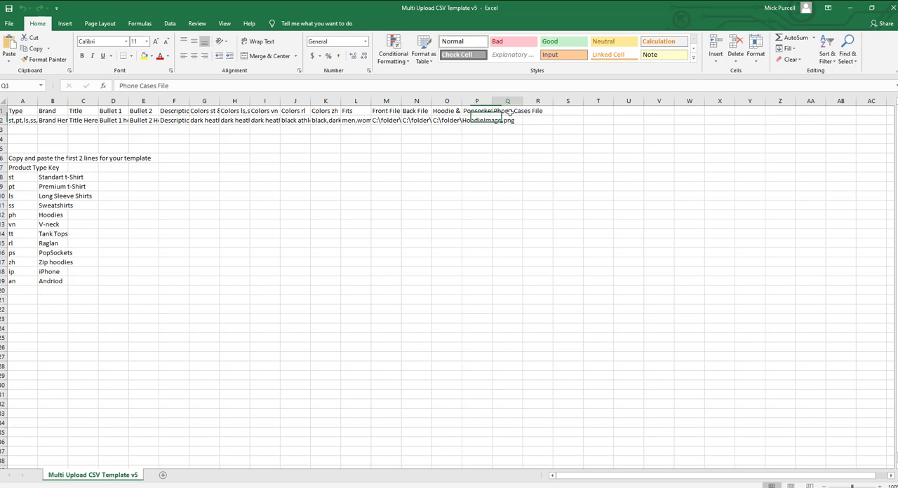
click(505, 121)
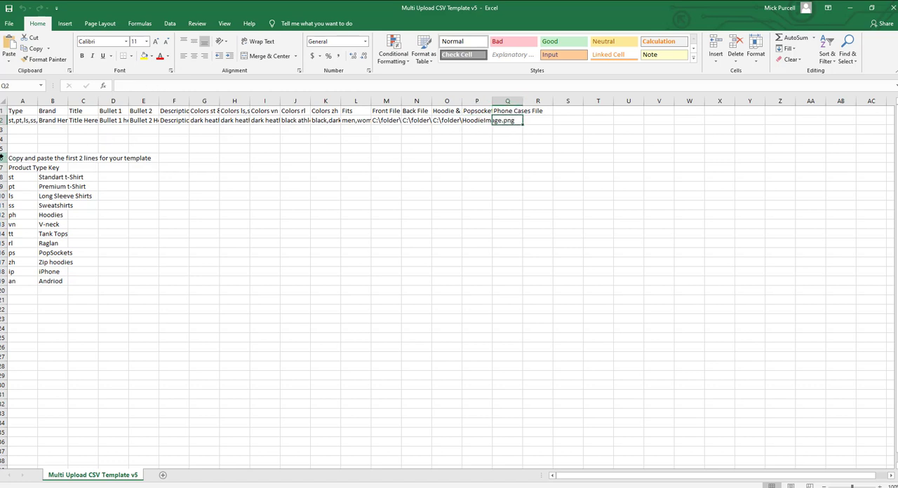
Delete rows 6 to 21, which hold the copy note and the product type key.
drag(4, 158, 3, 300)
right_click(120, 215)
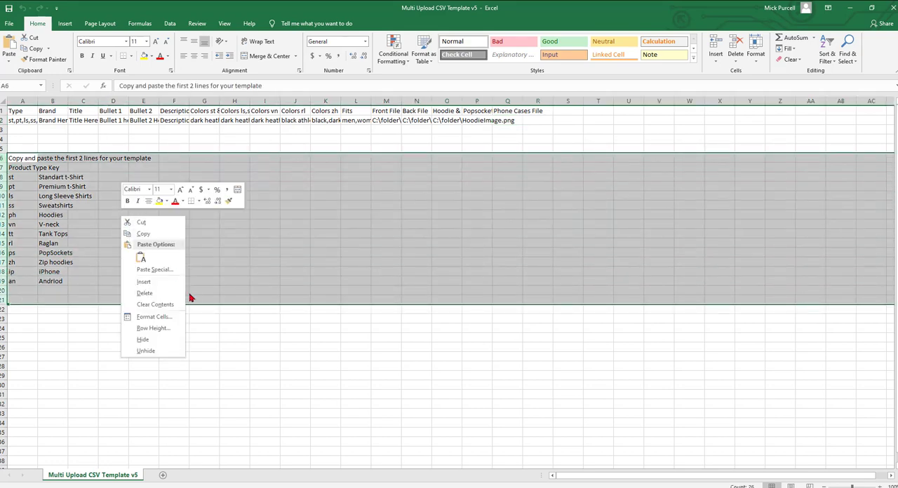
click(191, 297)
click(55, 156)
drag(24, 131, 186, 130)
click(119, 131)
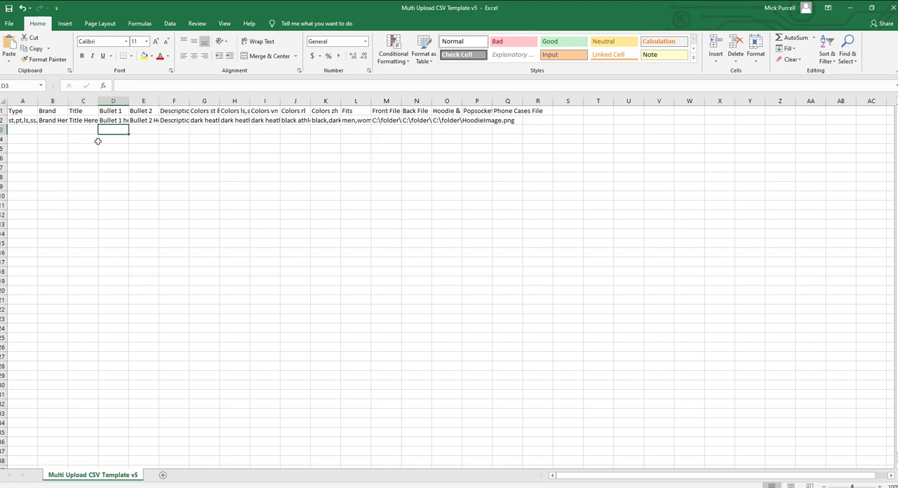
click(87, 140)
click(88, 150)
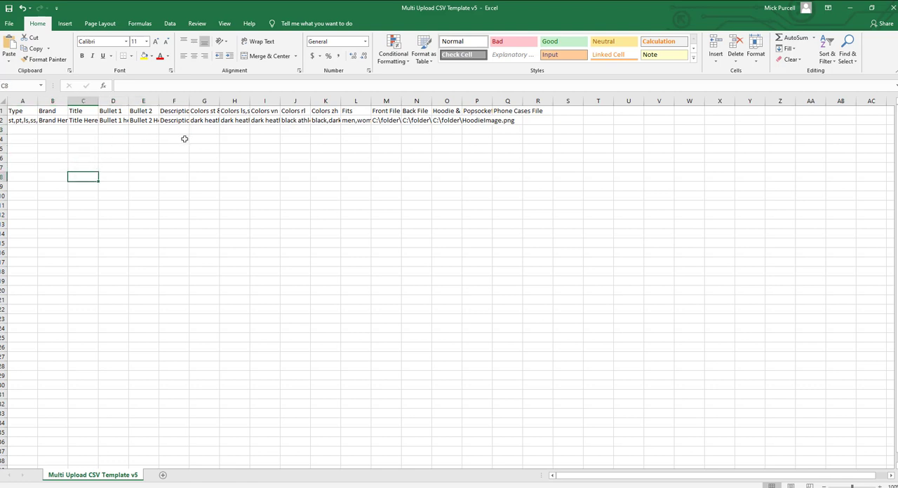
click(20, 122)
click(21, 135)
click(73, 136)
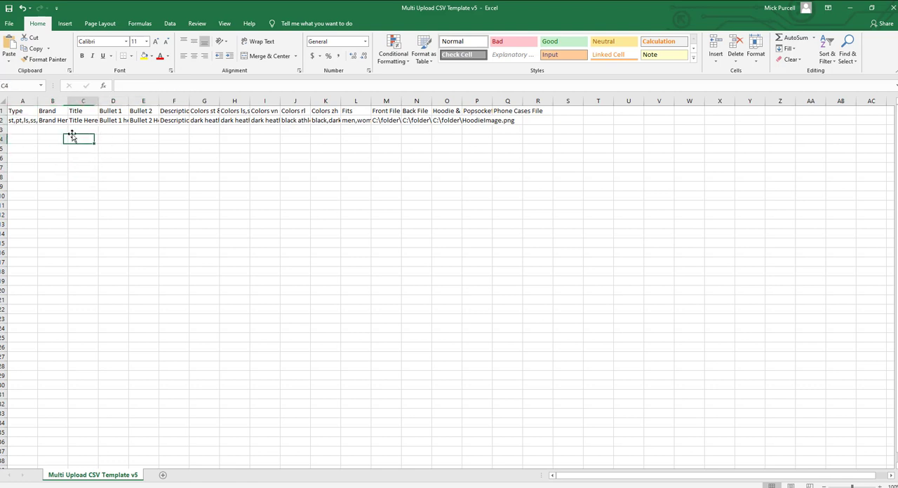
Close the CSV template workbook and return to Merch Automater.
click(179, 129)
click(231, 128)
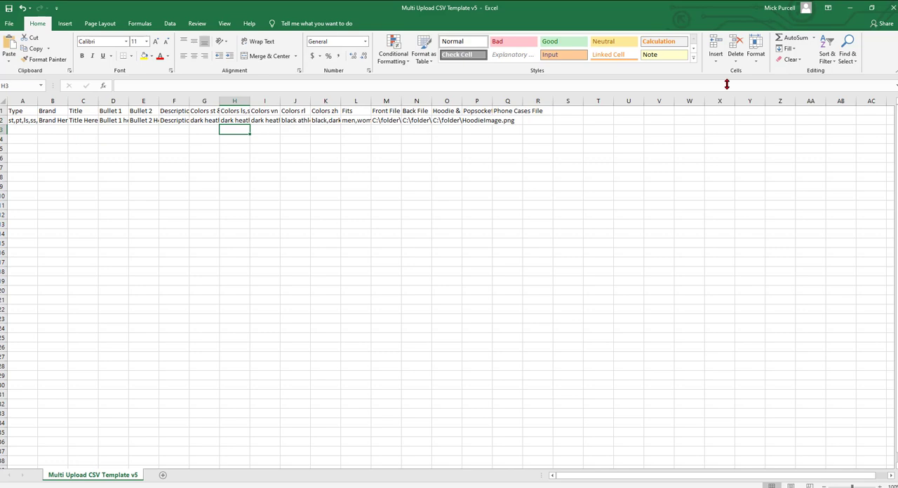
click(892, 9)
click(443, 263)
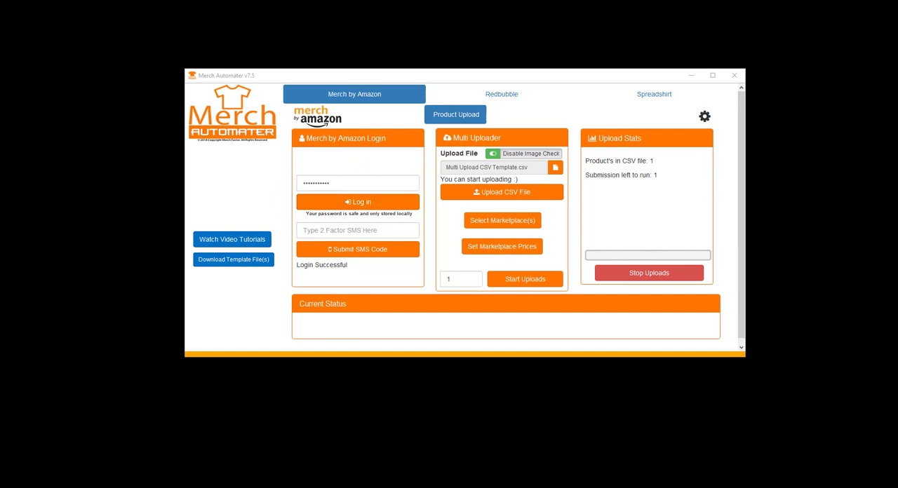
Review the upload settings, including browser visibility, product resizing and Google Translate, then save and close them.
drag(0, 25, 0, 17)
click(704, 117)
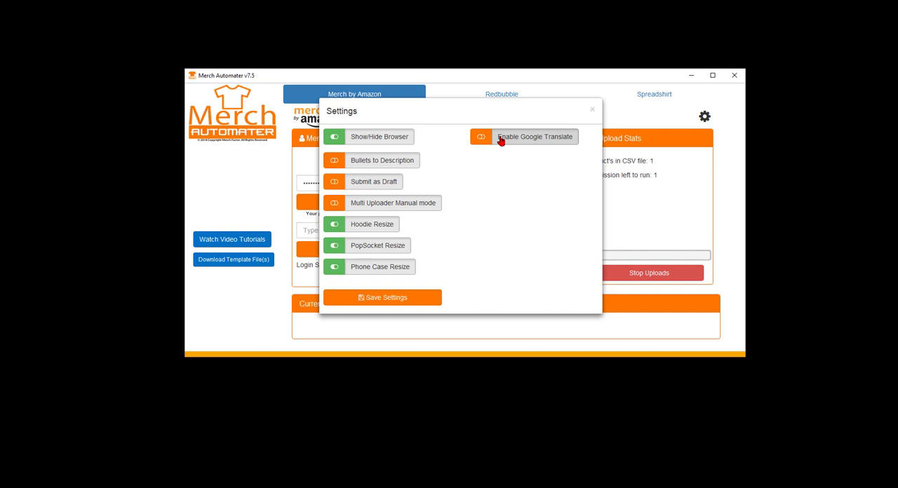
click(417, 299)
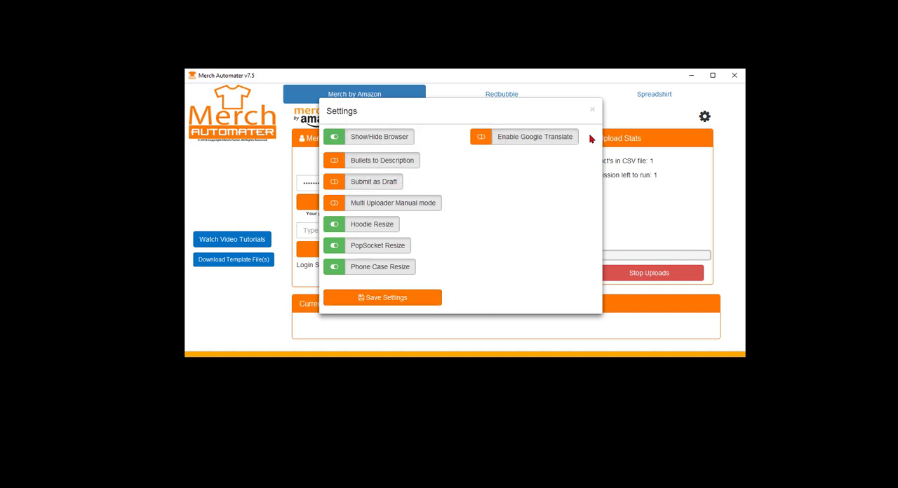
click(593, 112)
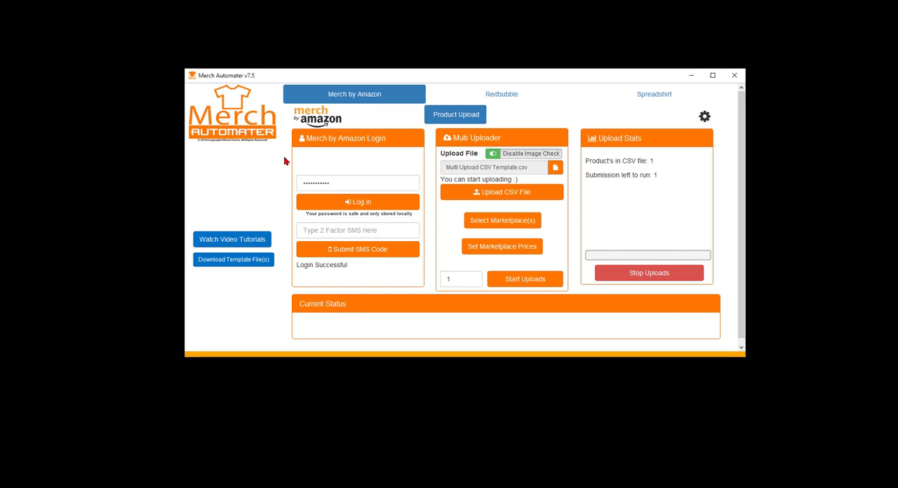
Upload the selected Multi Upload CSV Template.csv file and save the marketplace selection with only the USA marketplace enabled.
click(497, 194)
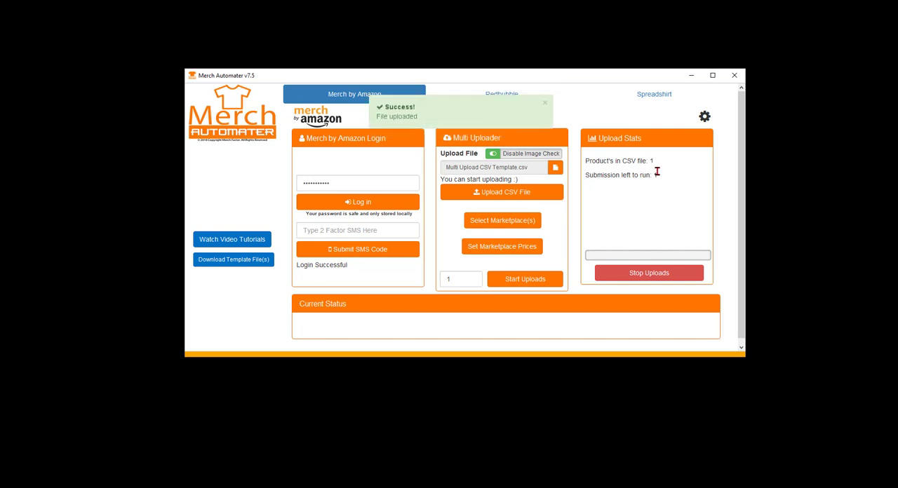
click(502, 221)
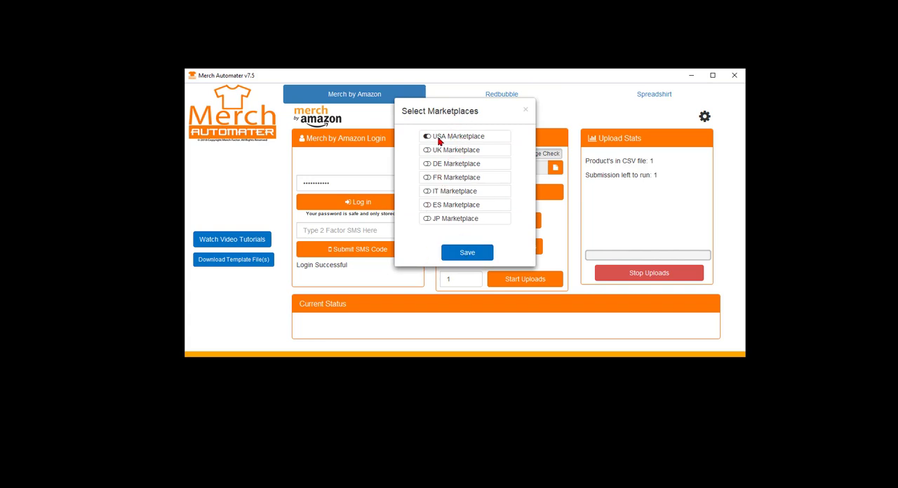
click(472, 256)
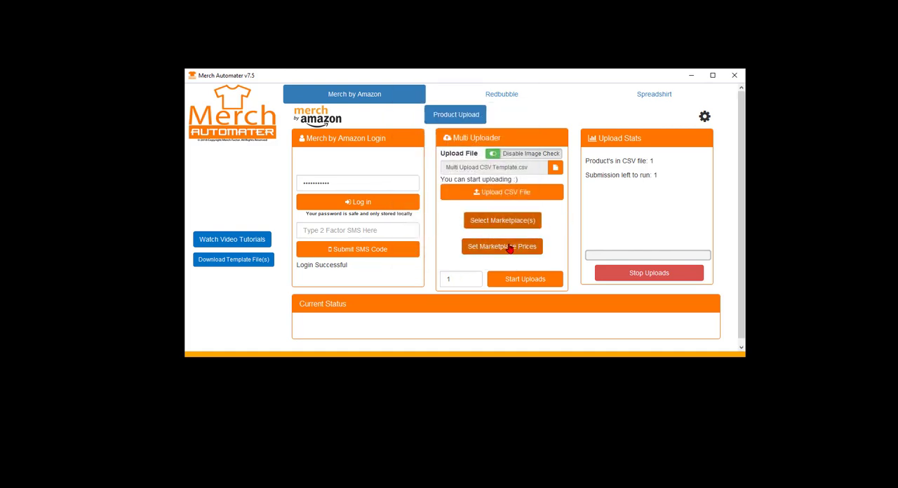
Set the US marketplace price of product ls to 25.99.
click(500, 250)
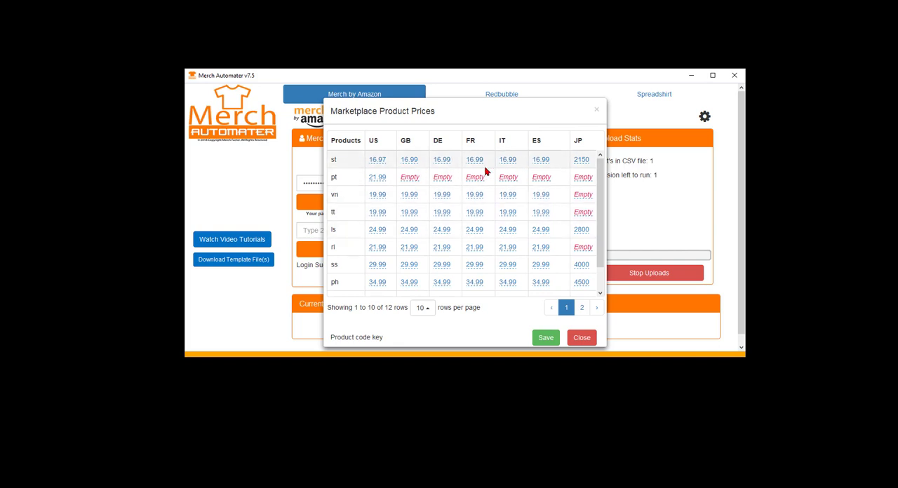
click(376, 232)
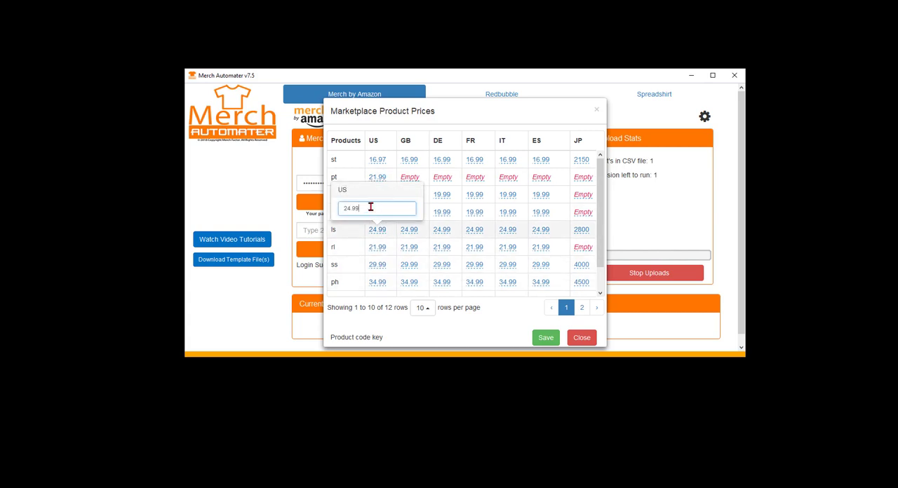
double_click(372, 207)
text(25.99)
key(Return)
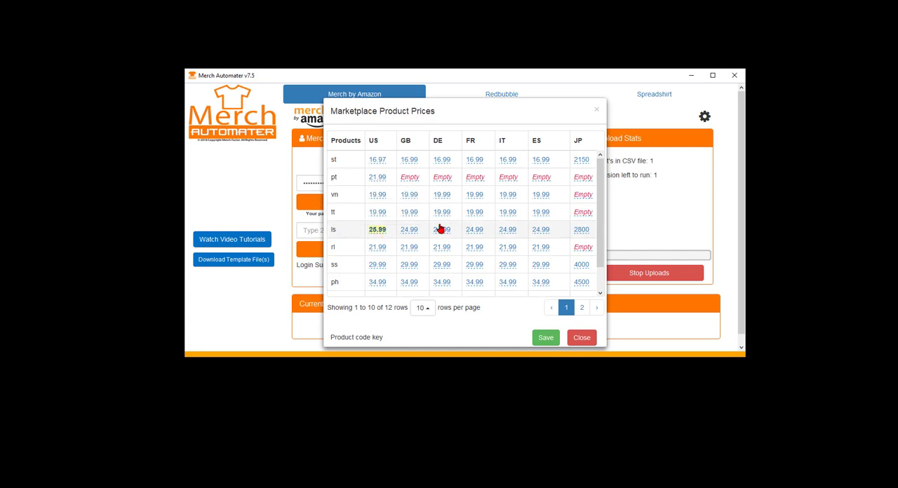
Set the US marketplace price of product rl to 22.99, save the prices and recheck the price table.
click(378, 249)
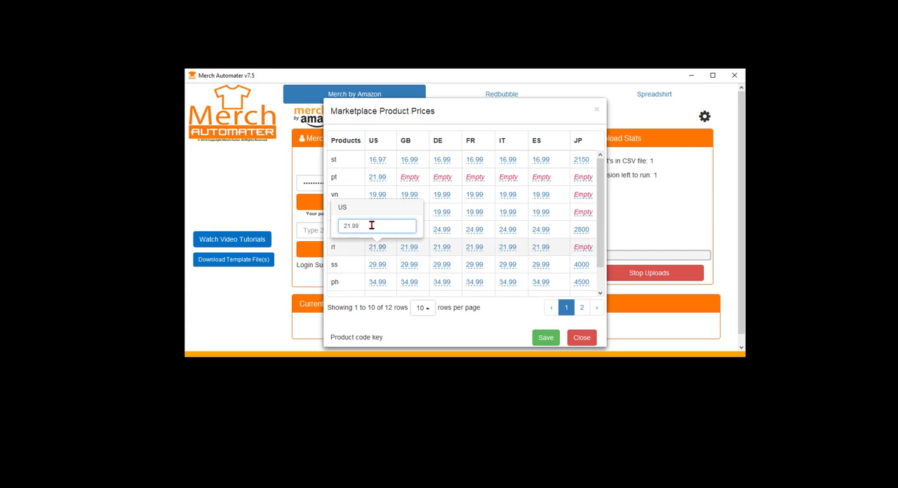
drag(372, 225, 294, 225)
text(22.99)
key(Return)
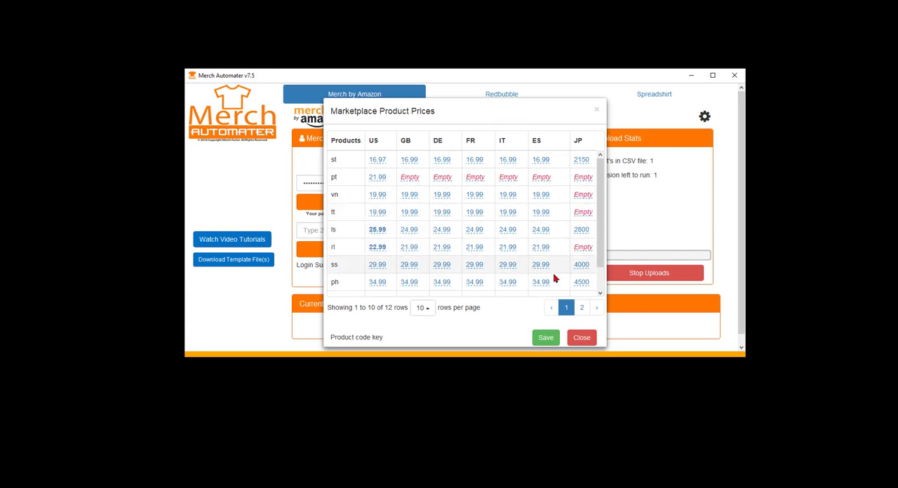
click(545, 338)
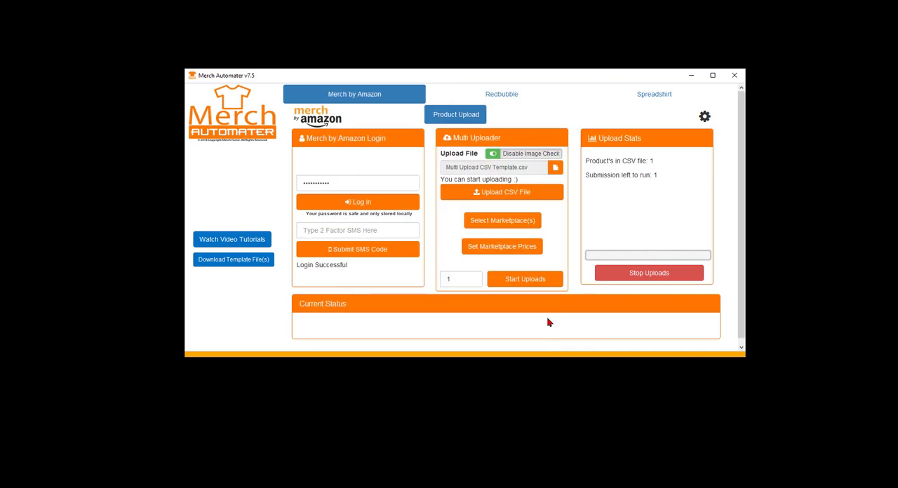
click(515, 247)
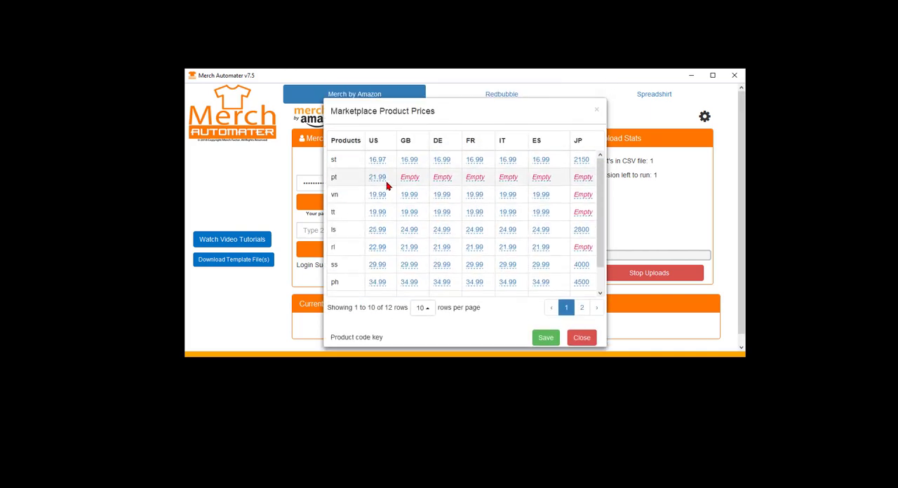
click(583, 339)
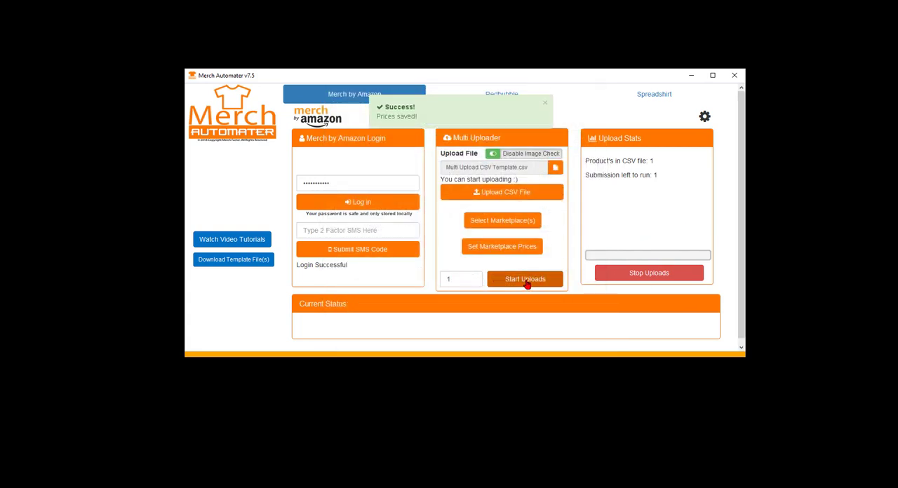
Start the uploads with the number field at 1 and confirm US as the marketplace to submit to.
double_click(467, 279)
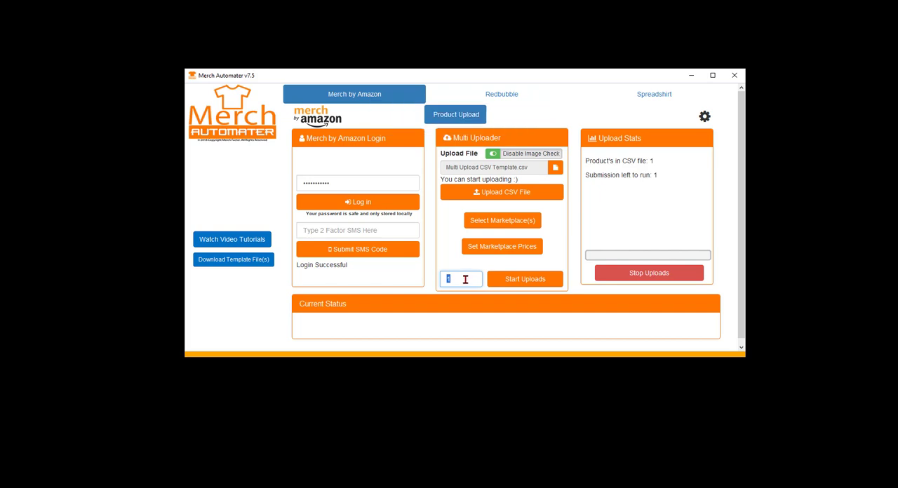
click(467, 281)
click(526, 279)
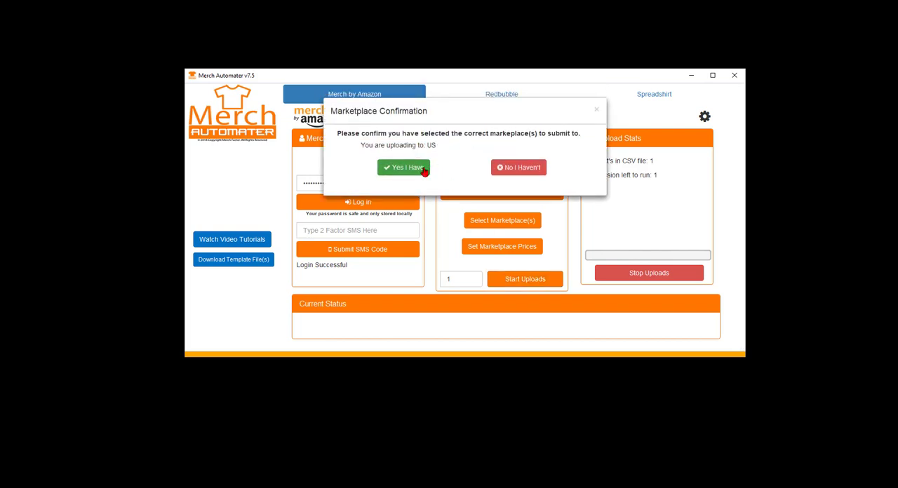
click(425, 172)
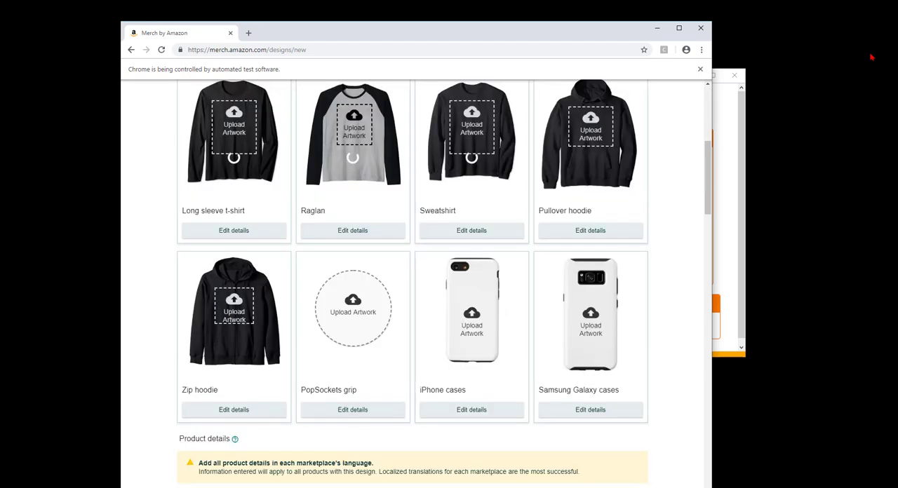
Check the artwork placement on the product cards from standard t-shirt to phone cases during the automated upload.
scroll(676, 201, up, 5)
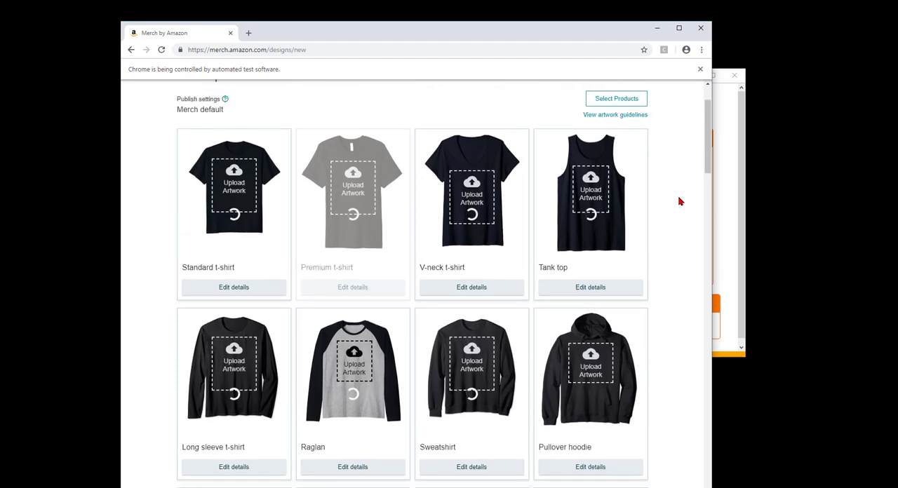
scroll(676, 202, down, 1)
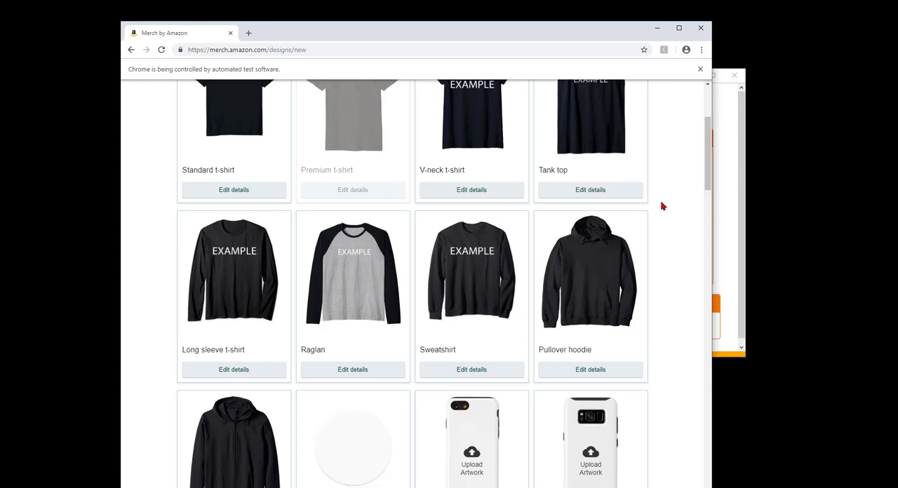
scroll(665, 206, down, 2)
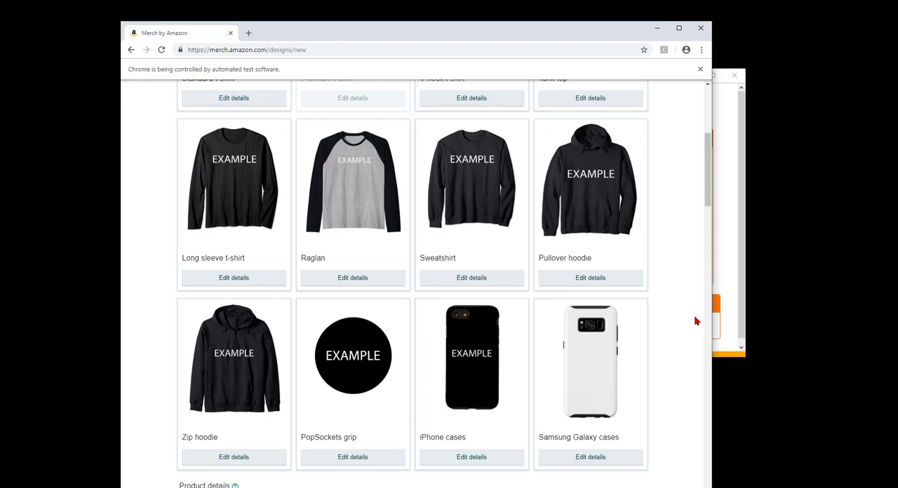
scroll(697, 322, up, 5)
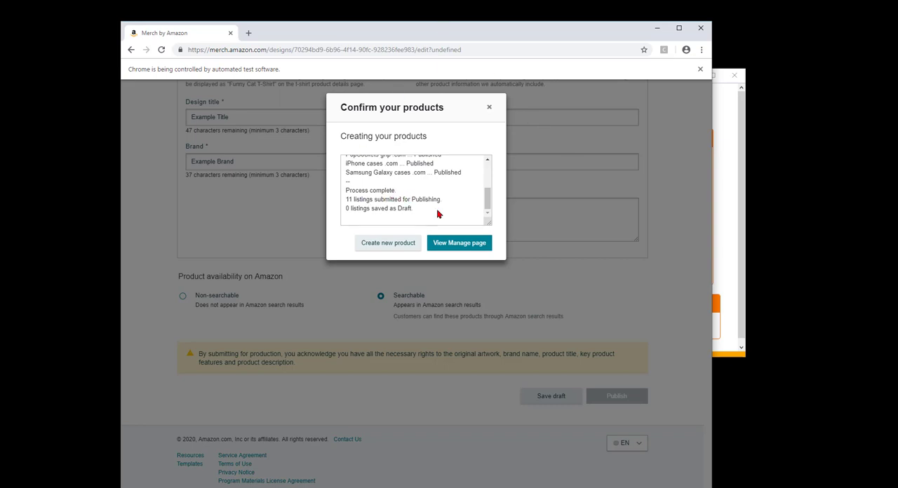
Review the publishing status of every product in the confirmation list and dismiss the submission notice.
scroll(454, 221, up, 1)
scroll(465, 169, up, 1)
scroll(466, 169, down, 2)
scroll(443, 184, up, 2)
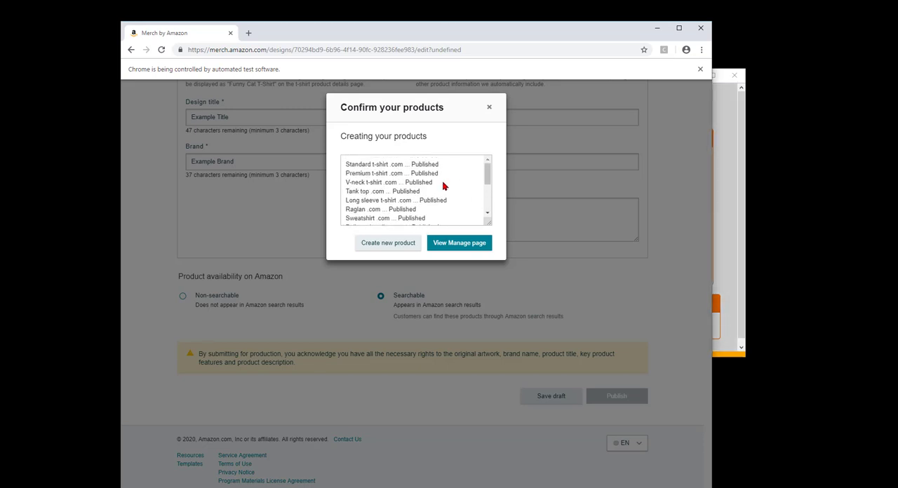
scroll(412, 203, down, 3)
scroll(412, 202, down, 1)
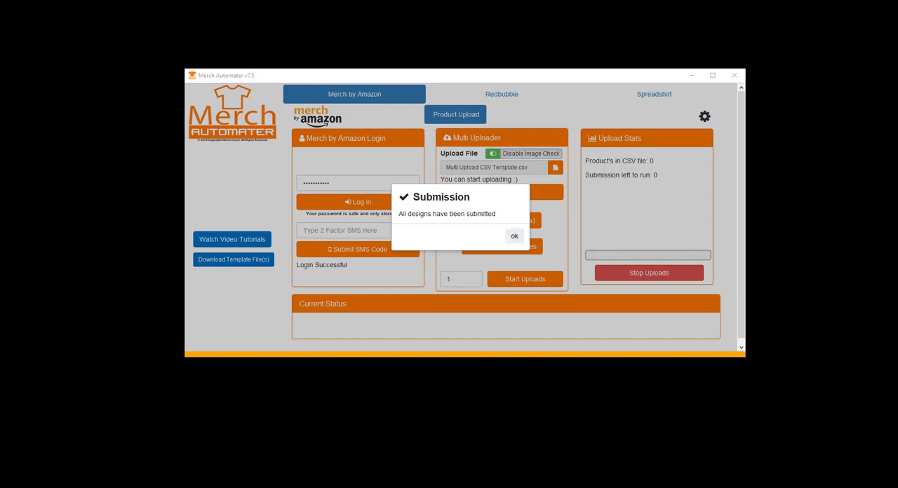
drag(0, 26, 0, 34)
click(514, 238)
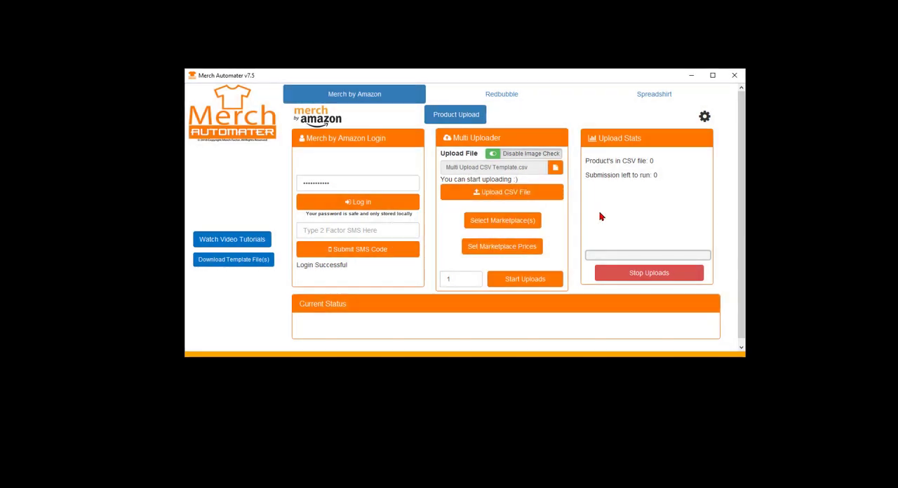